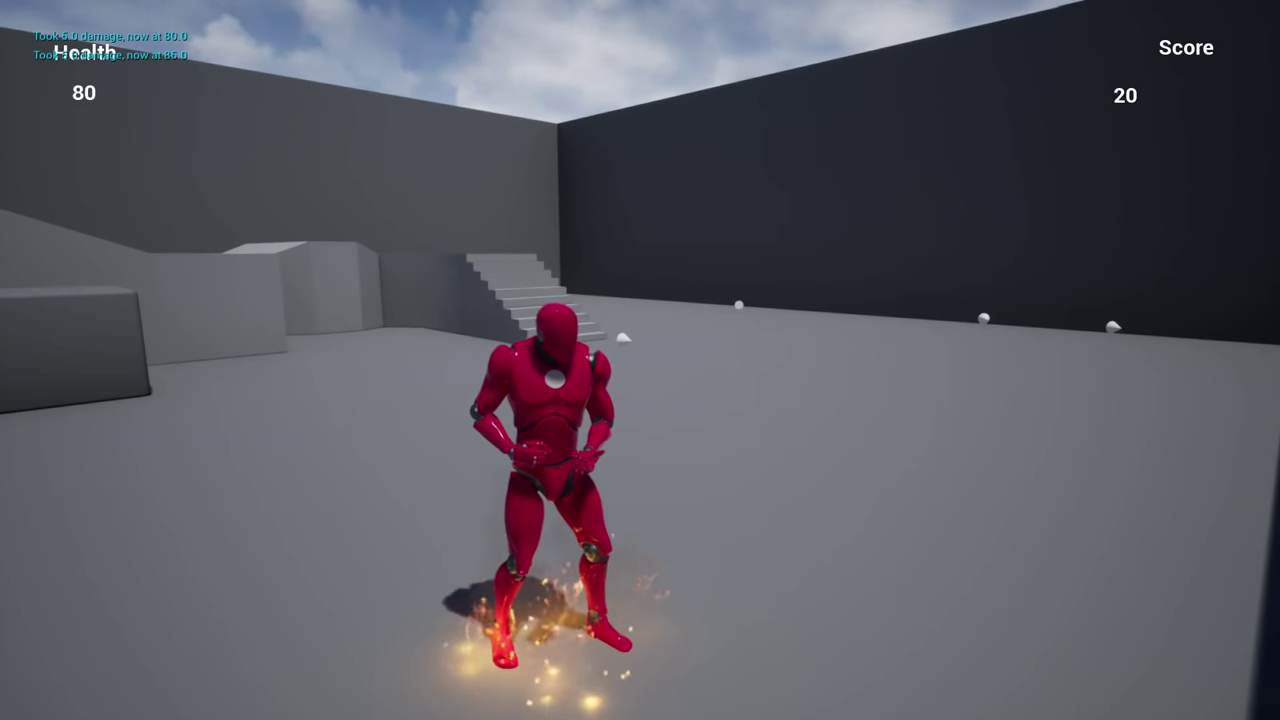
Walk the character briefly in the running play session and exit the full-screen game view.
{"action": "key", "text": "w"}
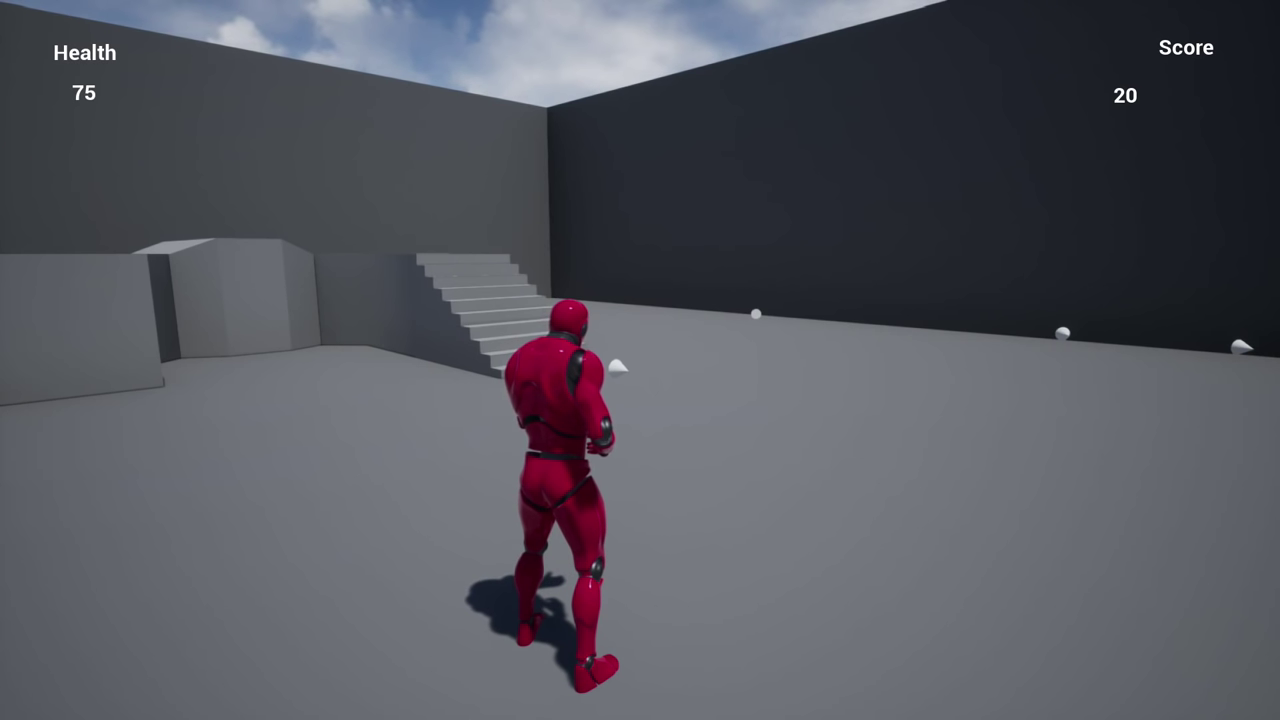
{"action": "key", "text": "a"}
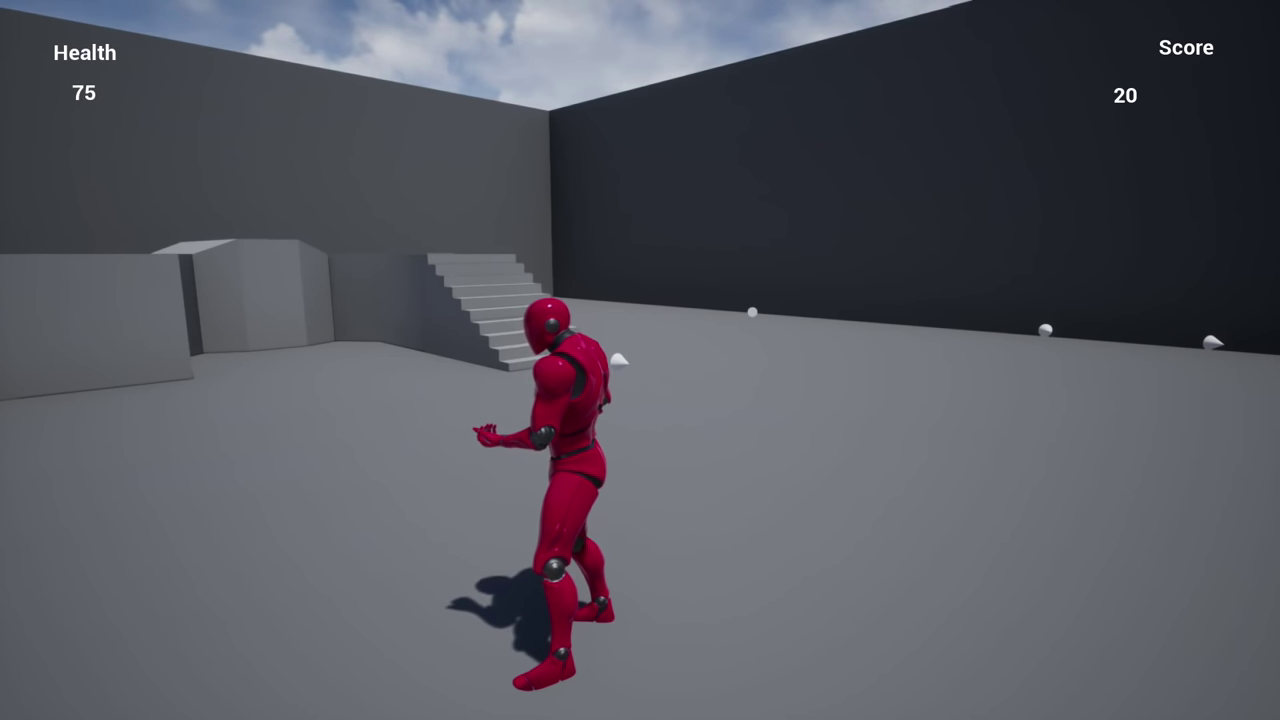
{"action": "key", "text": "F11"}
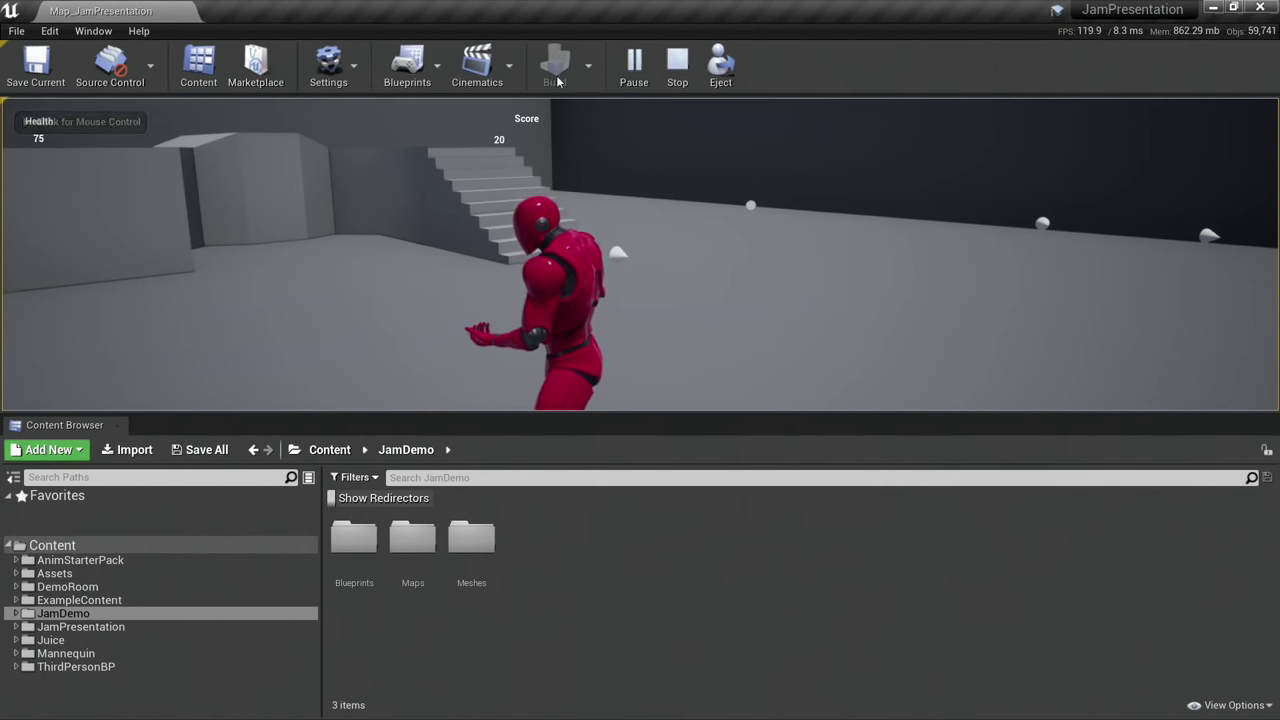
Restore and move the JamPresentation editor window aside, and bring the ContentDump editor window in front of it.
{"action": "left_click_drag", "start_coordinate": [498, 15], "coordinate": [628, 40]}
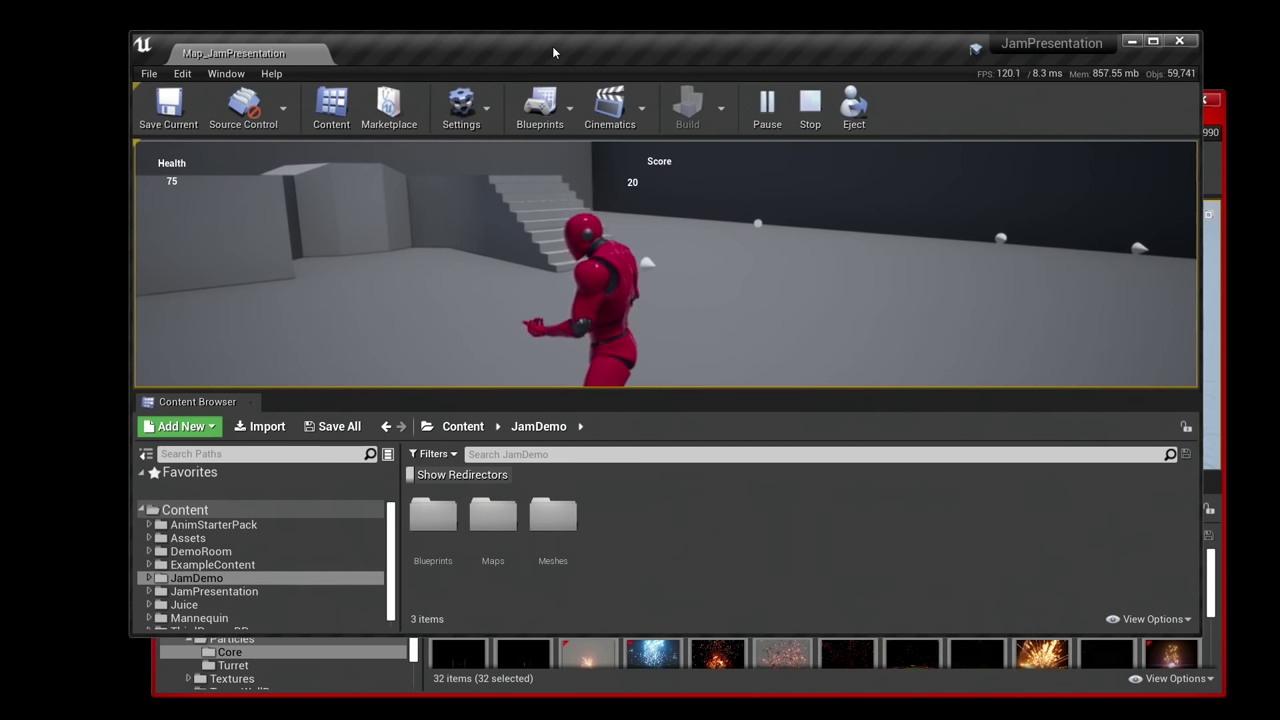
{"action": "left_click_drag", "start_coordinate": [552, 46], "coordinate": [520, 157]}
{"action": "left_click_drag", "start_coordinate": [466, 115], "coordinate": [430, 116]}
{"action": "mouse_move", "coordinate": [1068, 110]}
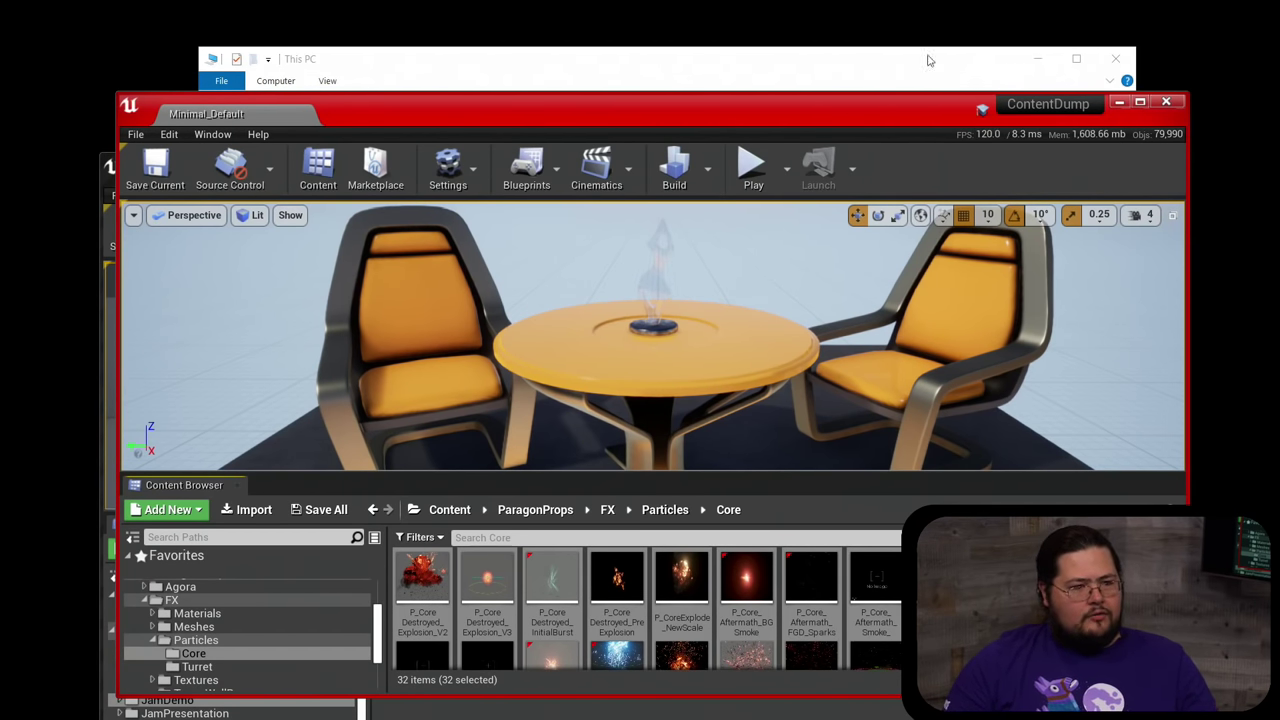
{"action": "left_click_drag", "start_coordinate": [747, 104], "coordinate": [800, 121]}
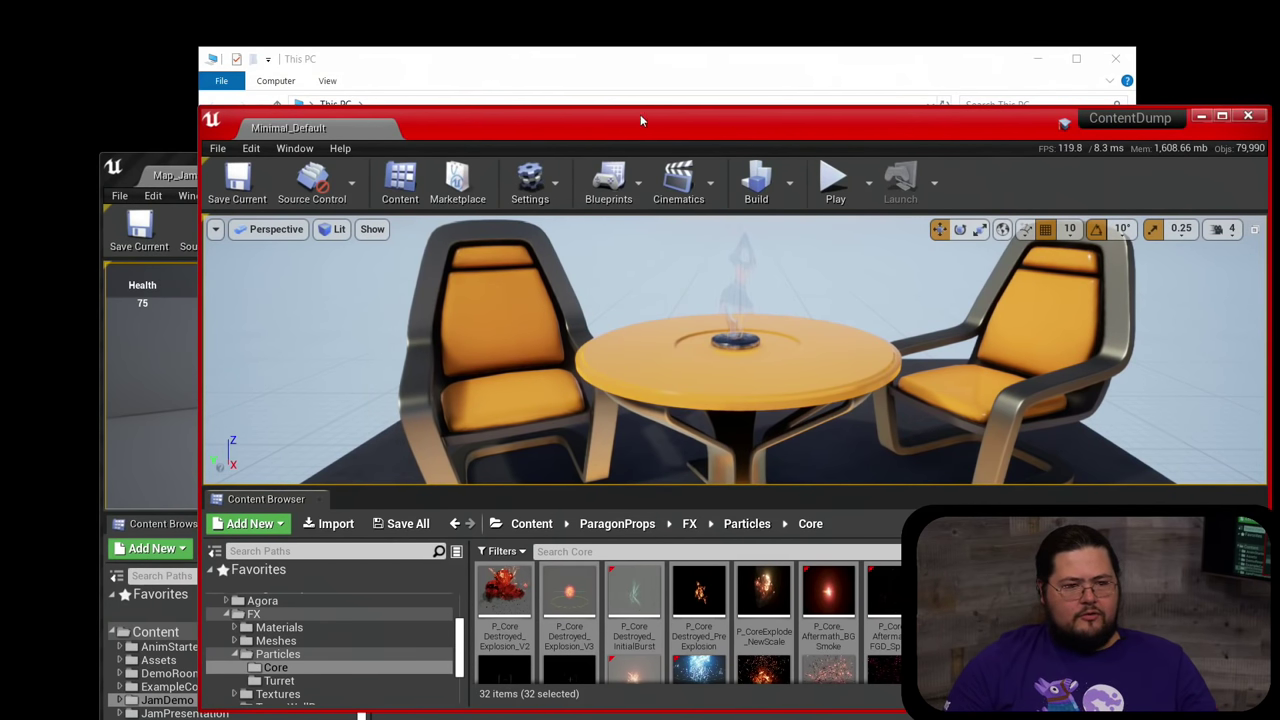
Open the ContentDump project's Editor Preferences and examine the main and child window background overrides in the Appearance colors.
{"action": "left_click", "coordinate": [258, 149]}
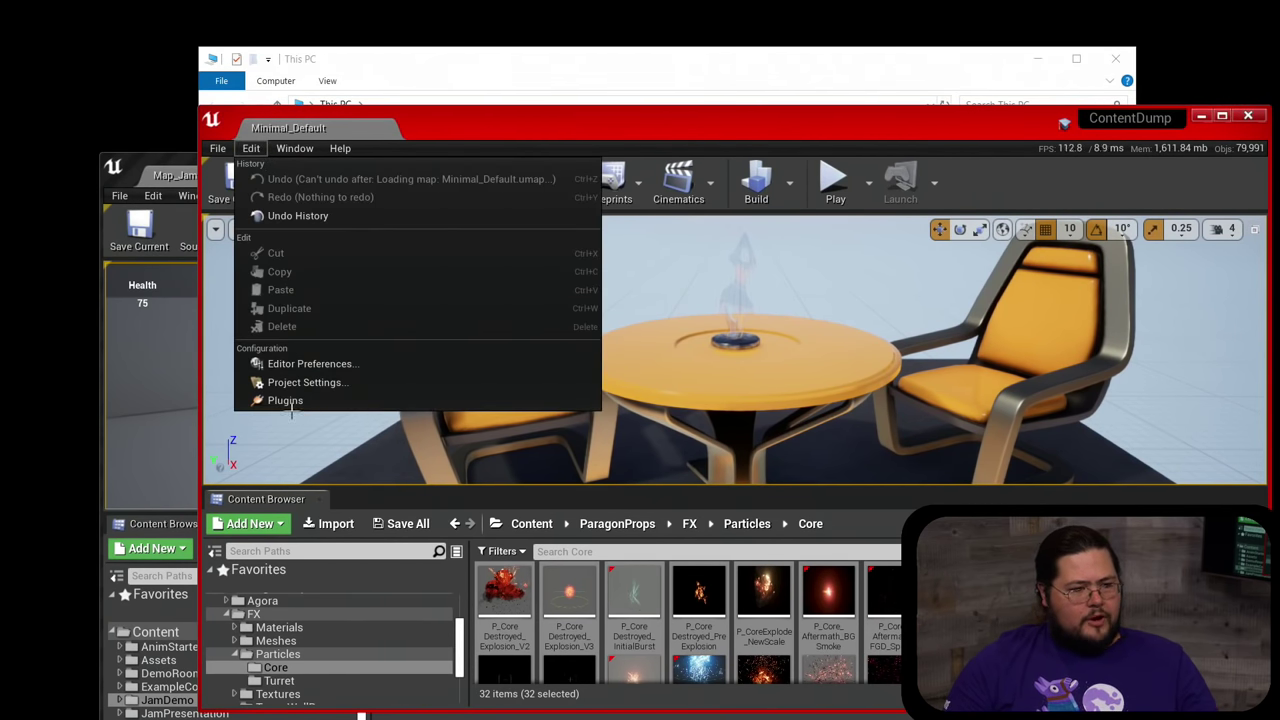
{"action": "left_click", "coordinate": [313, 366]}
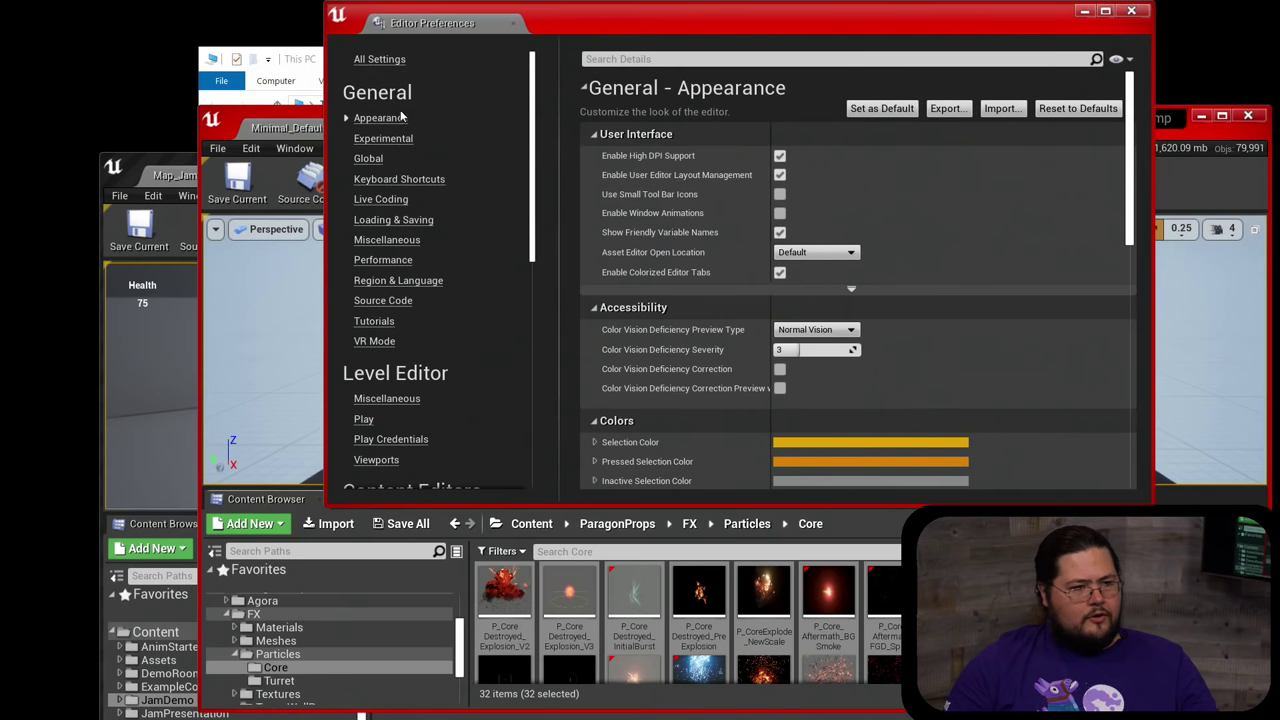
{"action": "scroll", "coordinate": [665, 180], "scroll_direction": "down", "scroll_amount": 3}
{"action": "scroll", "coordinate": [660, 200], "scroll_direction": "down", "scroll_amount": 5}
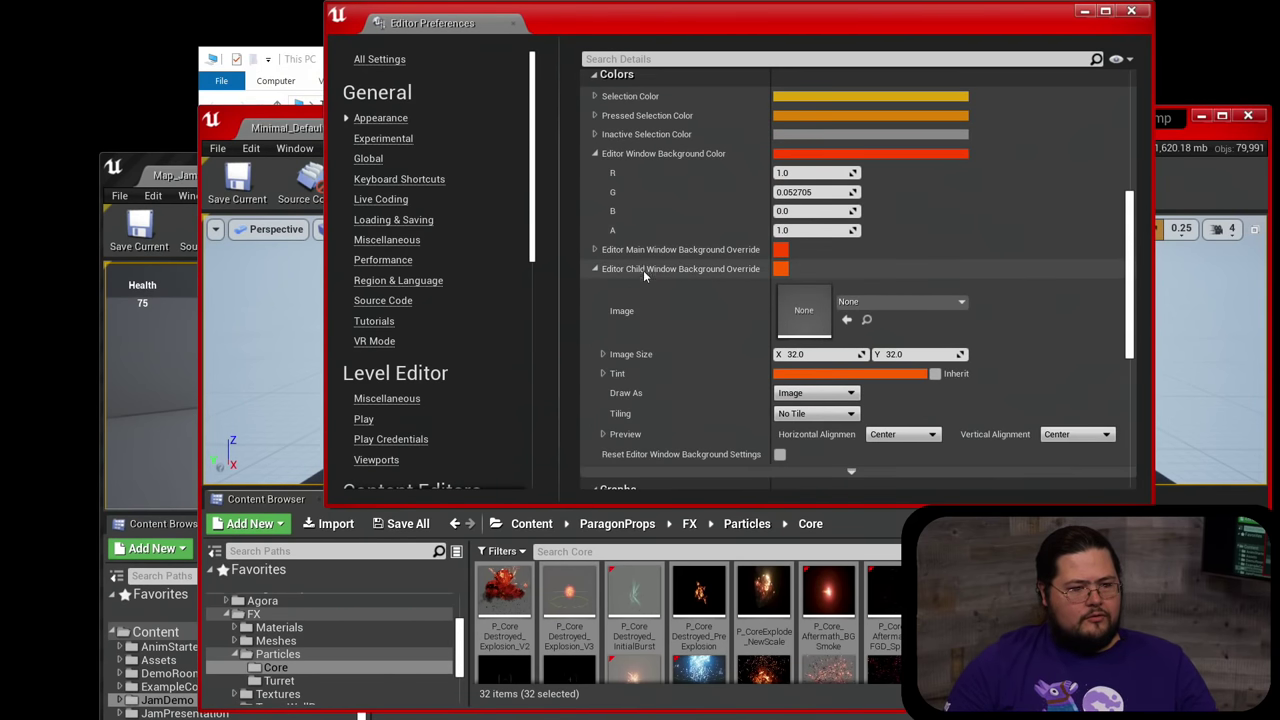
{"action": "left_click", "coordinate": [595, 250]}
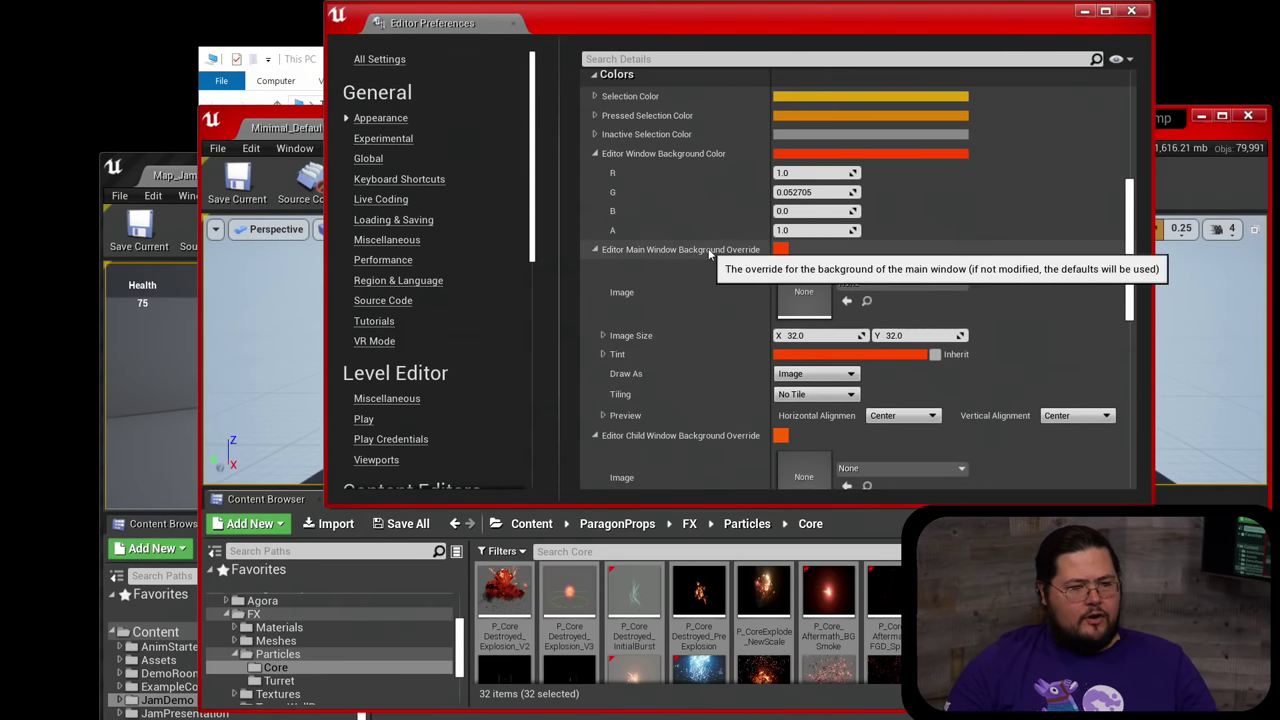
{"action": "scroll", "coordinate": [682, 335], "scroll_direction": "down", "scroll_amount": 2}
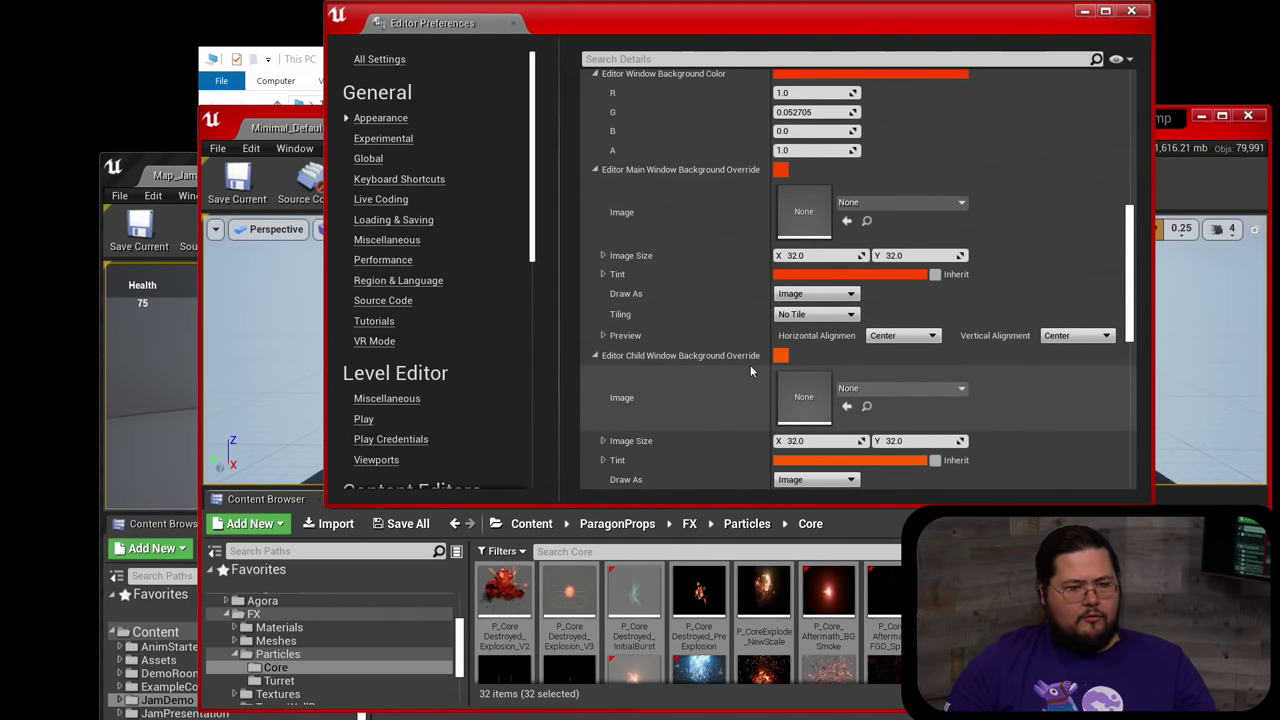
{"action": "scroll", "coordinate": [760, 362], "scroll_direction": "down", "scroll_amount": 1}
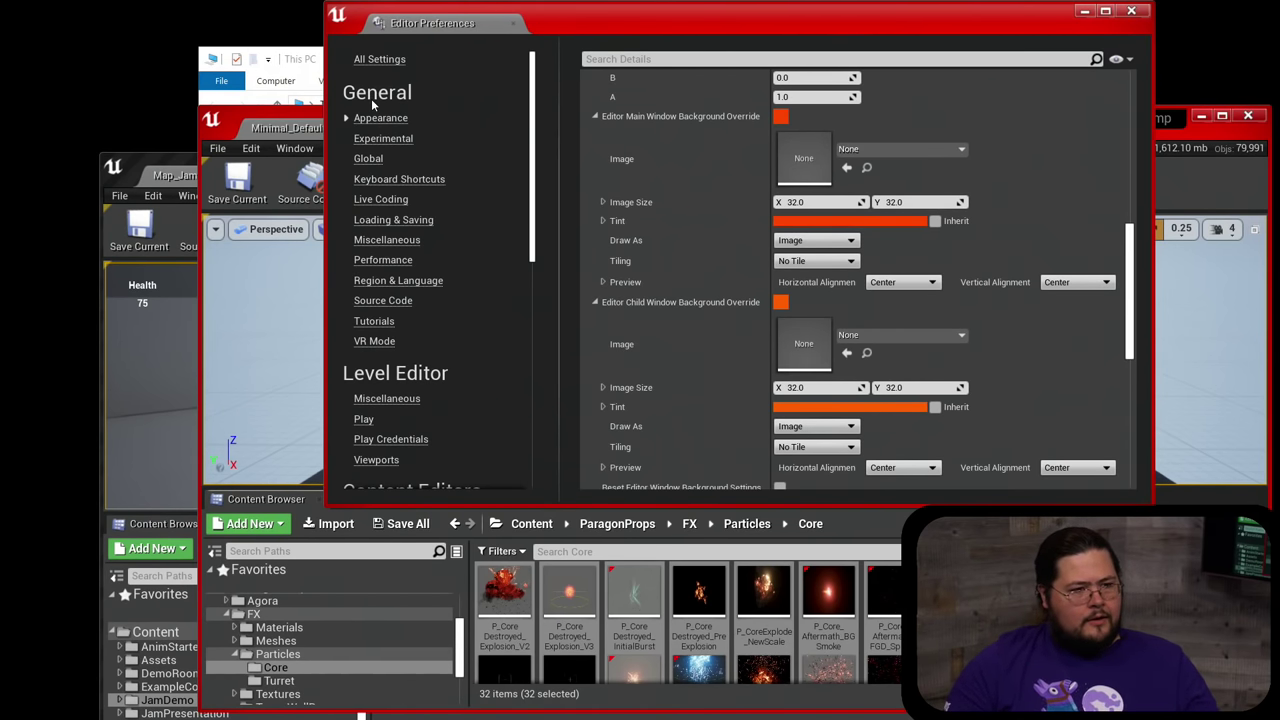
Open the JamPresentation project's Project Settings and search them for "render".
{"action": "left_click", "coordinate": [153, 195]}
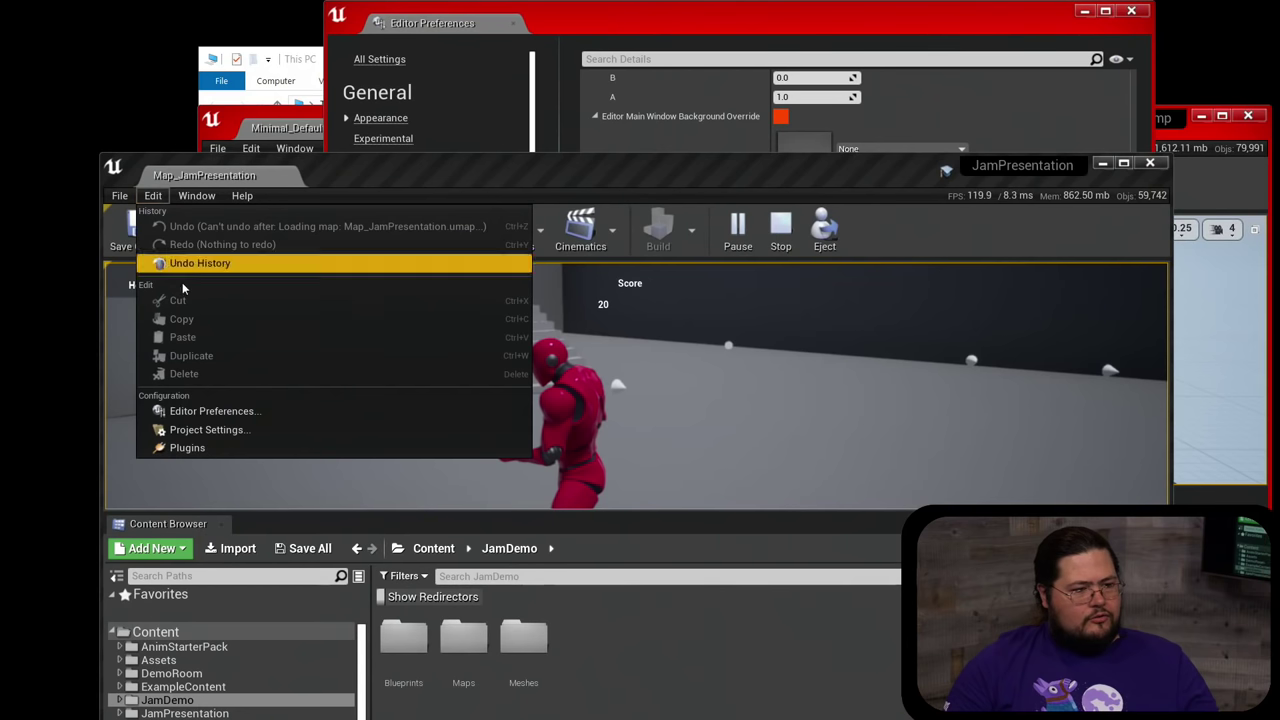
{"action": "left_click", "coordinate": [206, 433]}
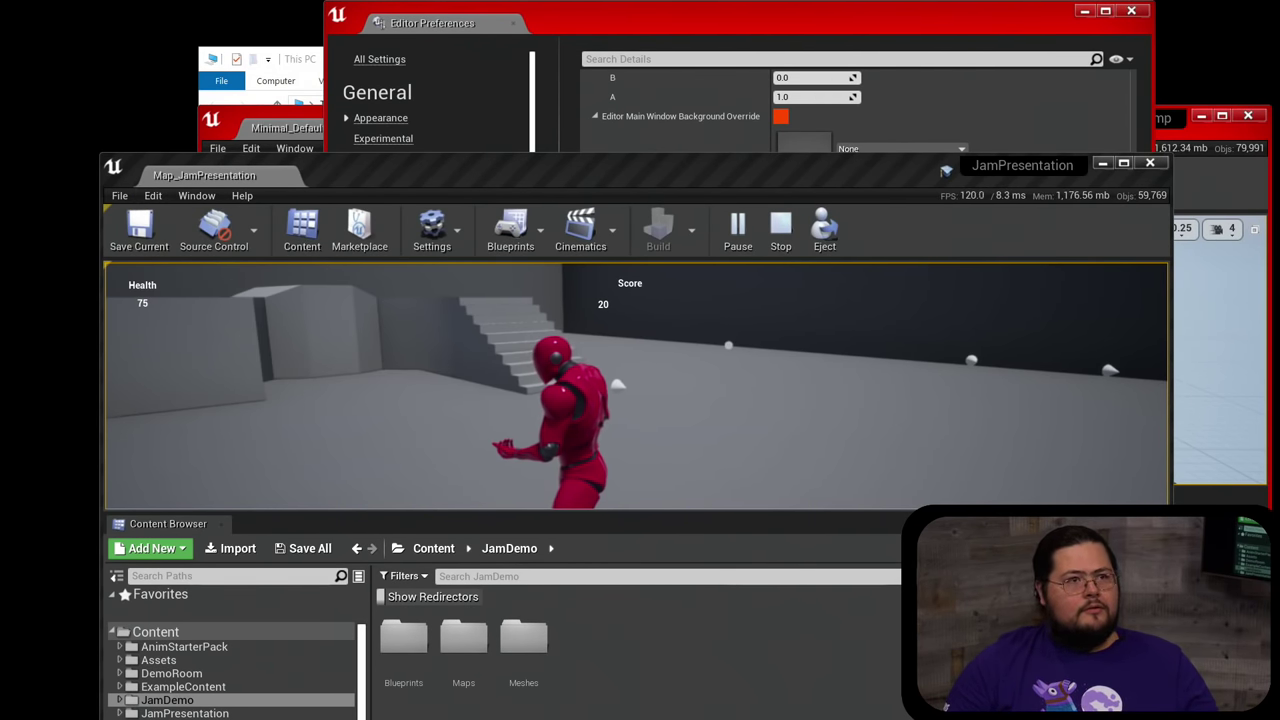
{"action": "left_click_drag", "start_coordinate": [703, 0], "coordinate": [640, 133]}
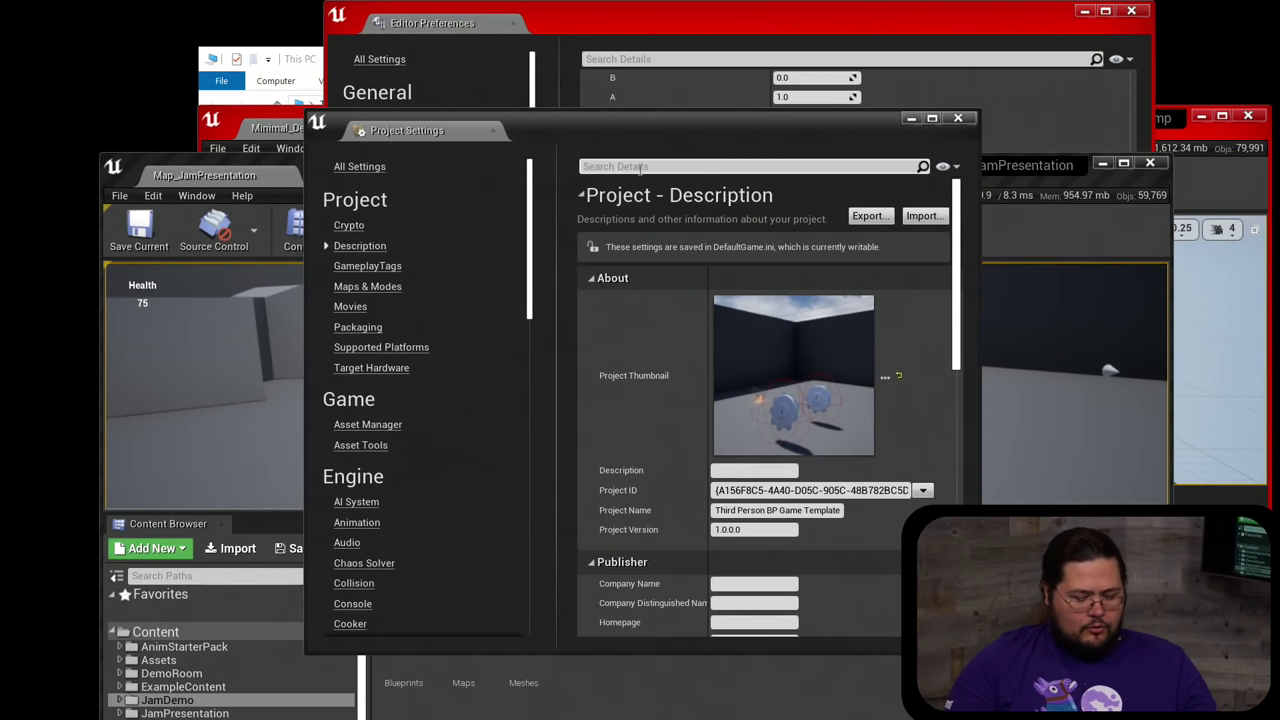
{"action": "type", "text": "render"}
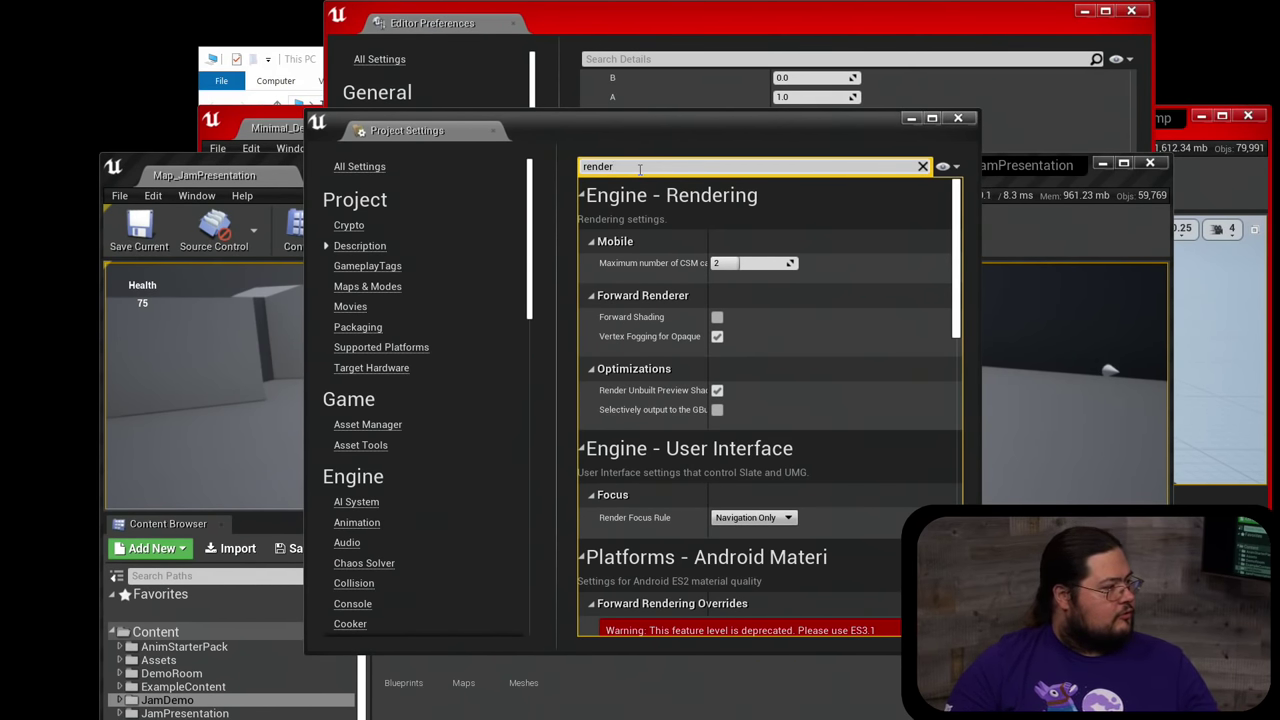
{"action": "scroll", "coordinate": [340, 410], "scroll_direction": "down", "scroll_amount": 8}
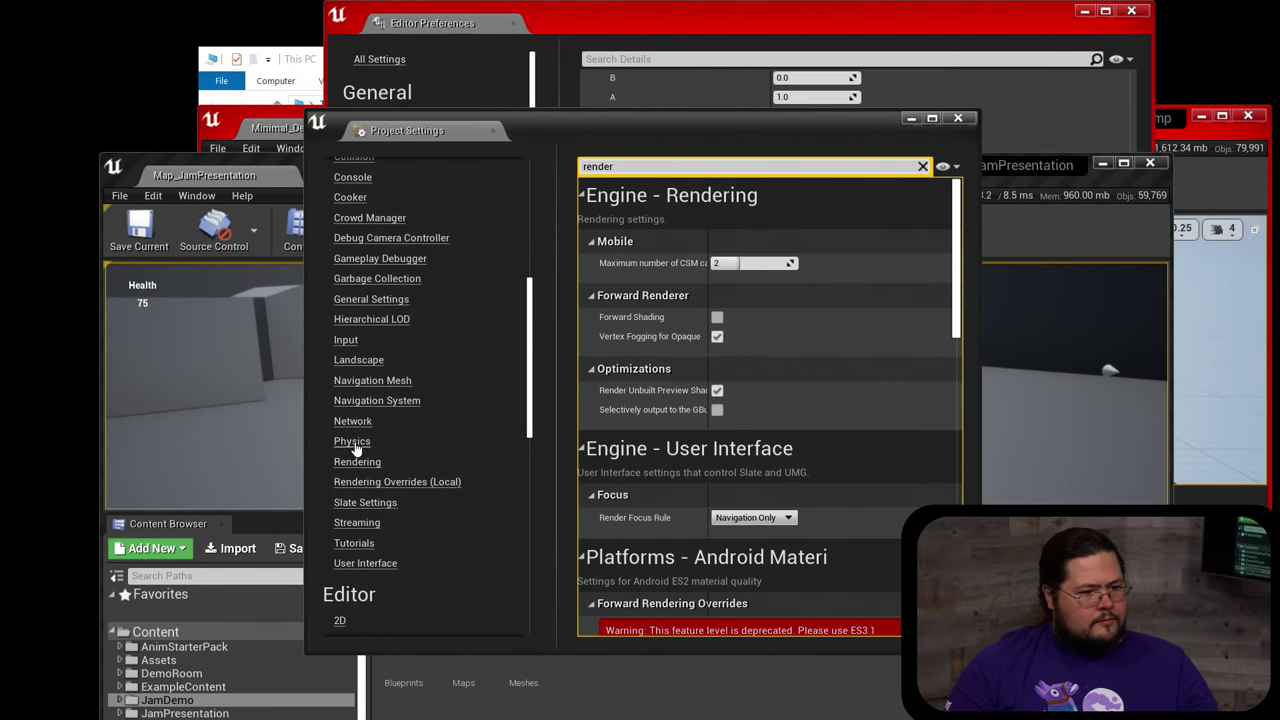
Show the engine's Rendering settings in a maximized window and examine the Lighting options.
{"action": "left_click", "coordinate": [355, 462]}
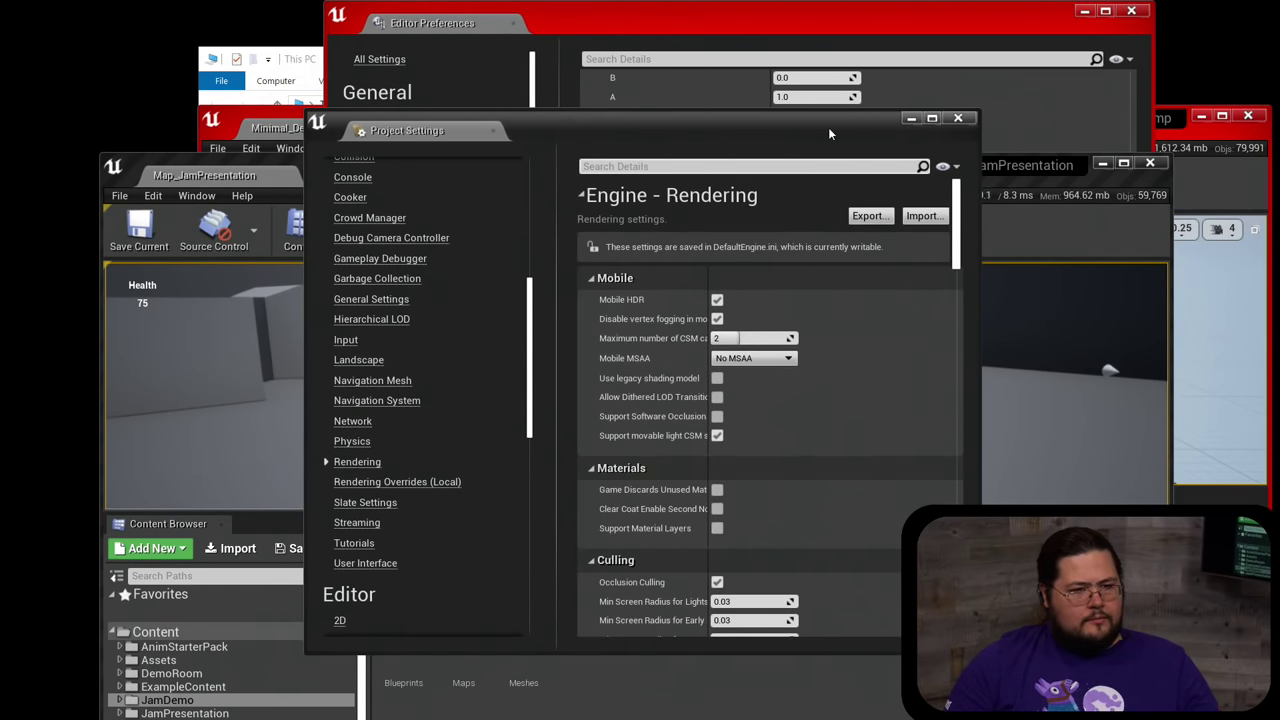
{"action": "double_click", "coordinate": [828, 127]}
{"action": "scroll", "coordinate": [485, 415], "scroll_direction": "down", "scroll_amount": 2}
{"action": "scroll", "coordinate": [482, 411], "scroll_direction": "down", "scroll_amount": 6}
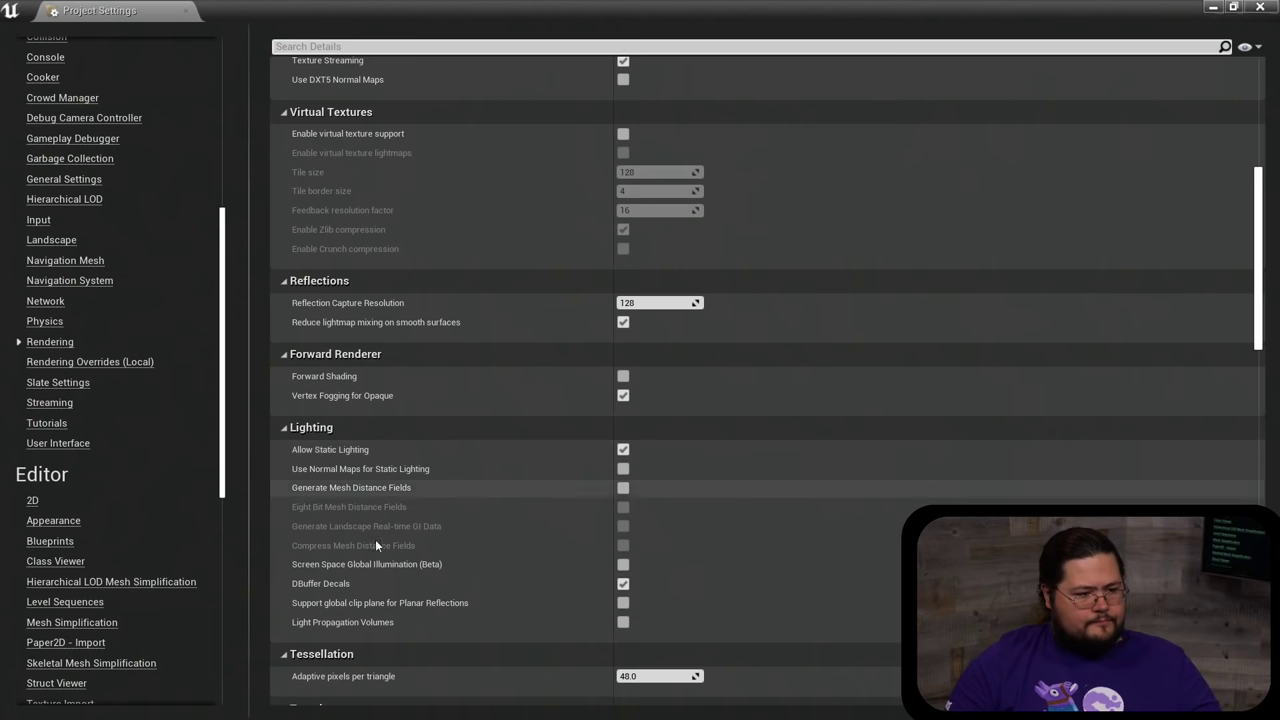
{"action": "scroll", "coordinate": [488, 560], "scroll_direction": "down", "scroll_amount": 1}
{"action": "scroll", "coordinate": [488, 555], "scroll_direction": "down", "scroll_amount": 3}
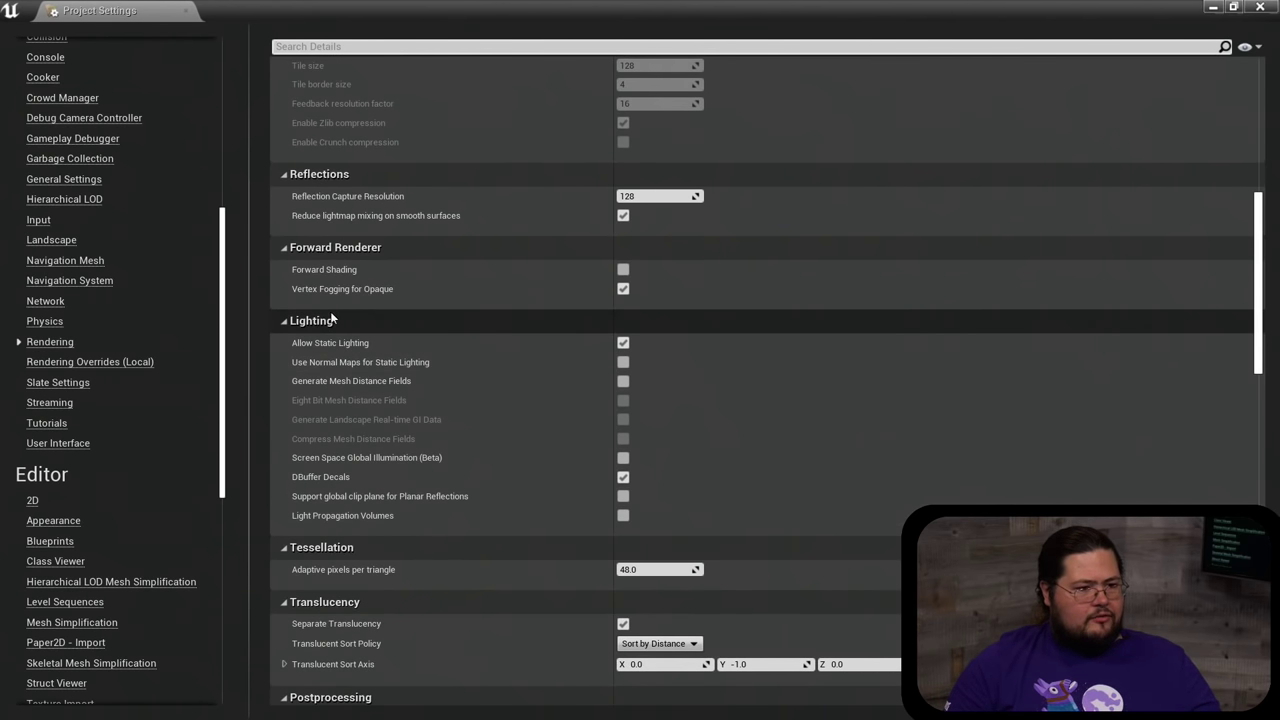
{"action": "mouse_move", "coordinate": [392, 383]}
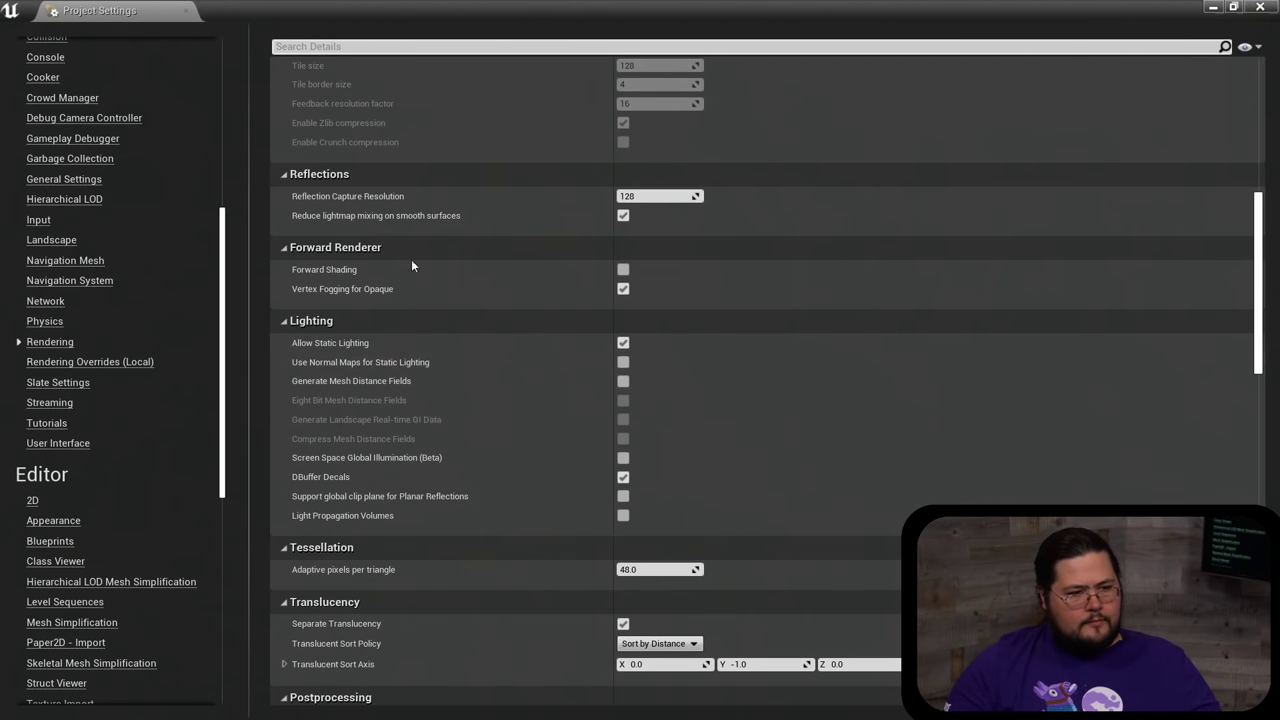
Switch the Project Settings to All Settings and search them for "exper".
{"action": "scroll", "coordinate": [165, 250], "scroll_direction": "up", "scroll_amount": 3}
{"action": "scroll", "coordinate": [163, 256], "scroll_direction": "up", "scroll_amount": 10}
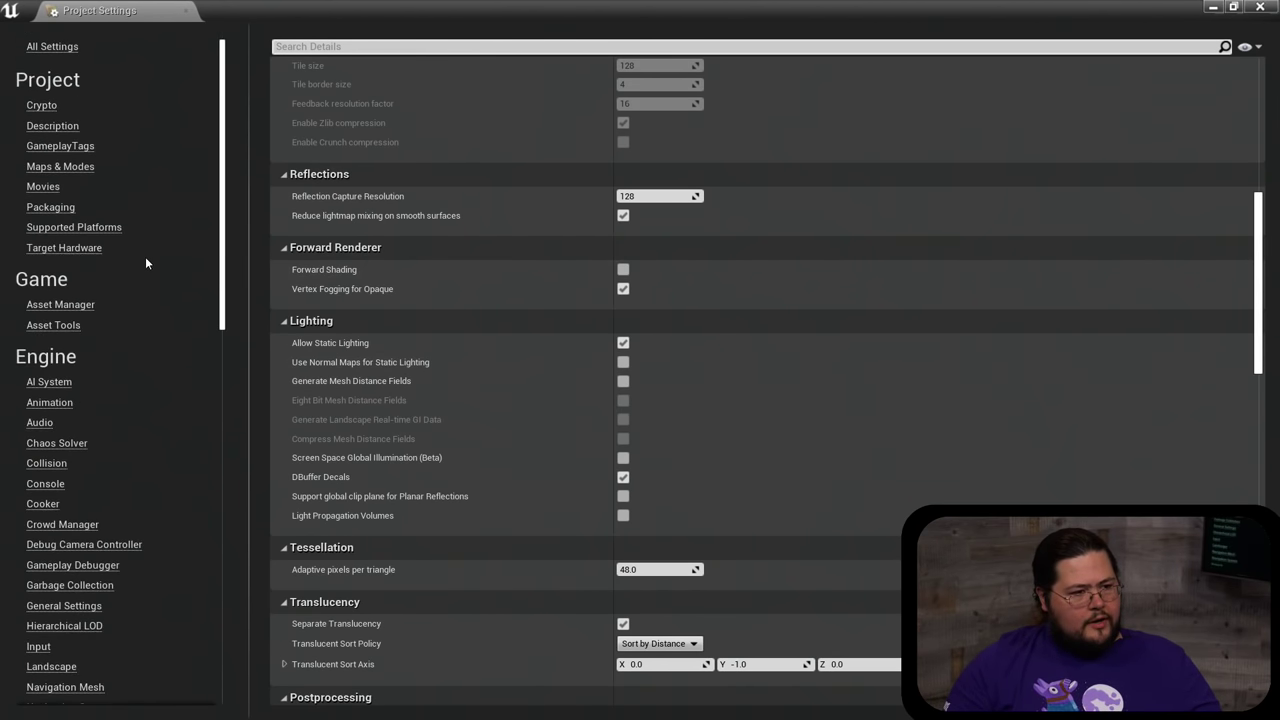
{"action": "left_click", "coordinate": [50, 46]}
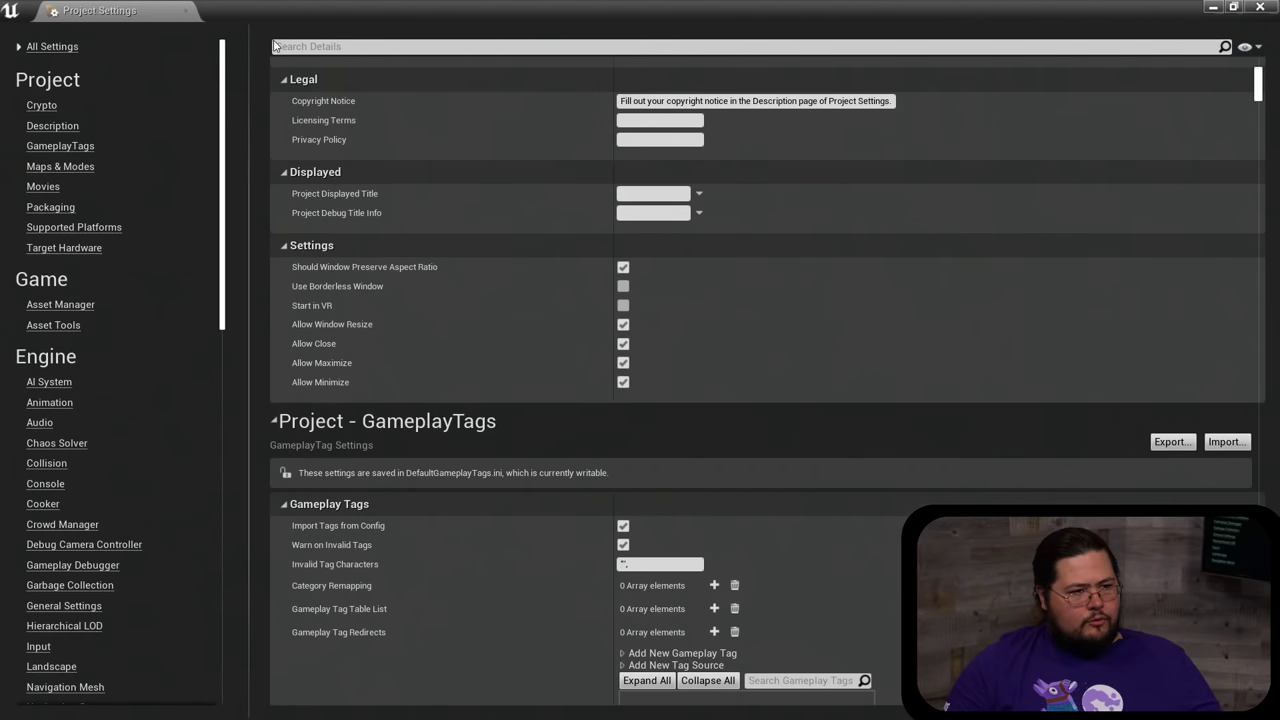
{"action": "left_click", "coordinate": [363, 46]}
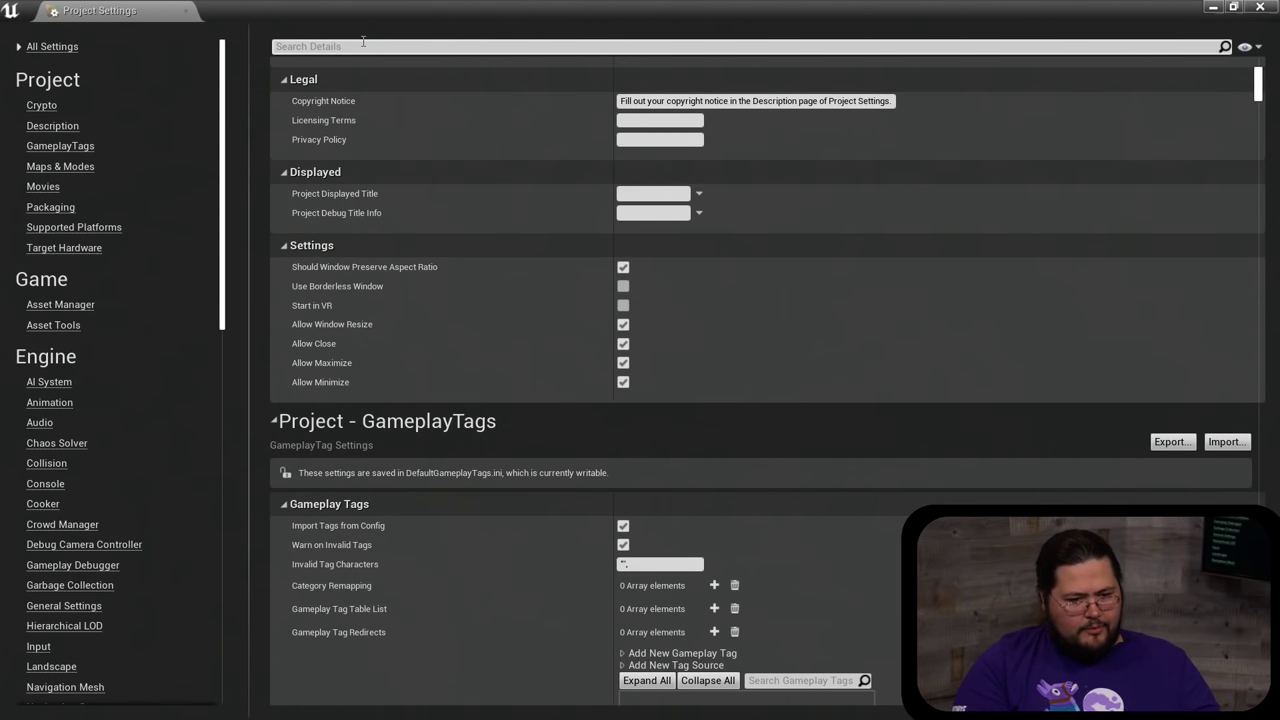
{"action": "type", "text": "exper"}
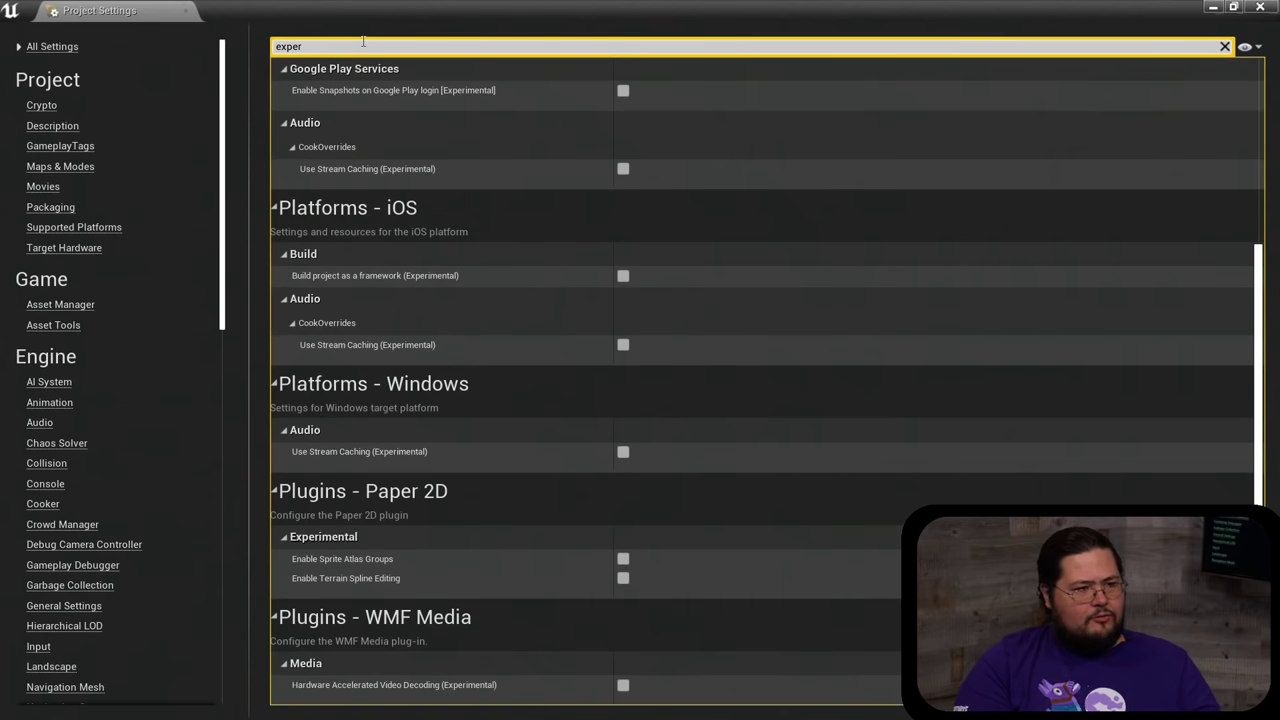
Replace the Project Settings search term with "recompil".
{"action": "key", "text": "BackSpace"}
{"action": "key", "text": "BackSpace"}
{"action": "key", "text": "BackSpace"}
{"action": "key", "text": "BackSpace"}
{"action": "key", "text": "BackSpace"}
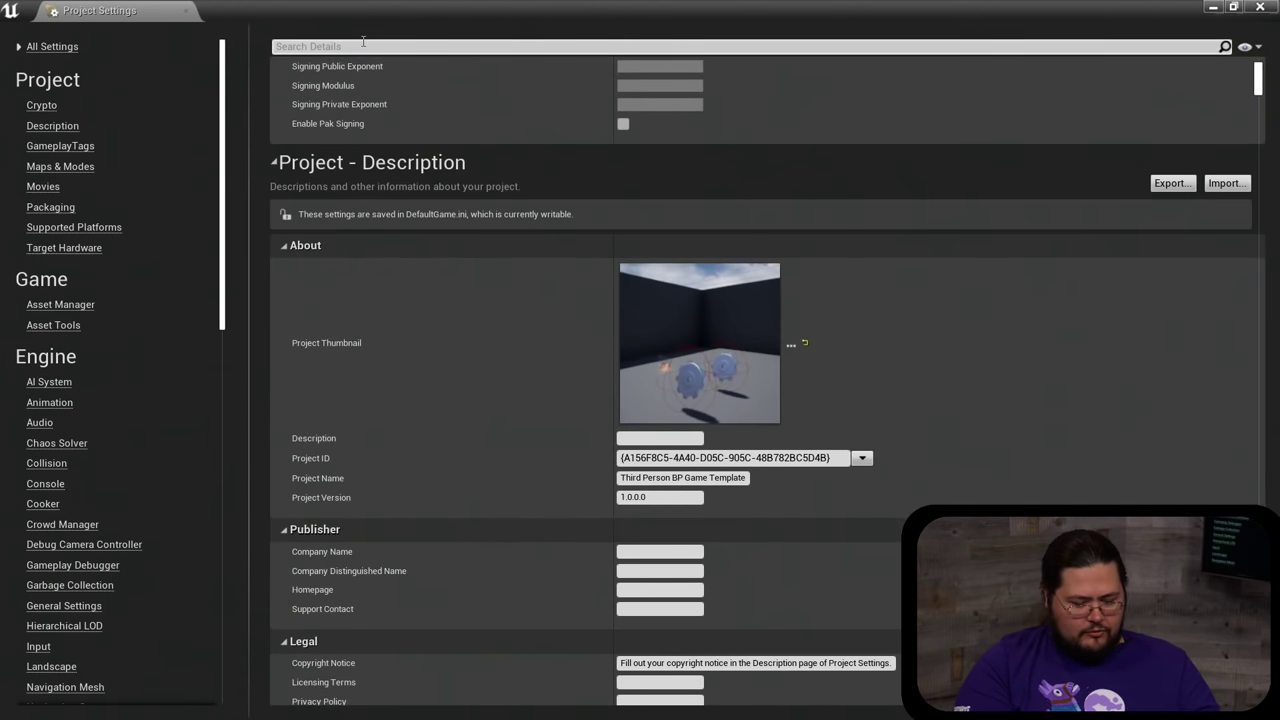
{"action": "type", "text": "recompil"}
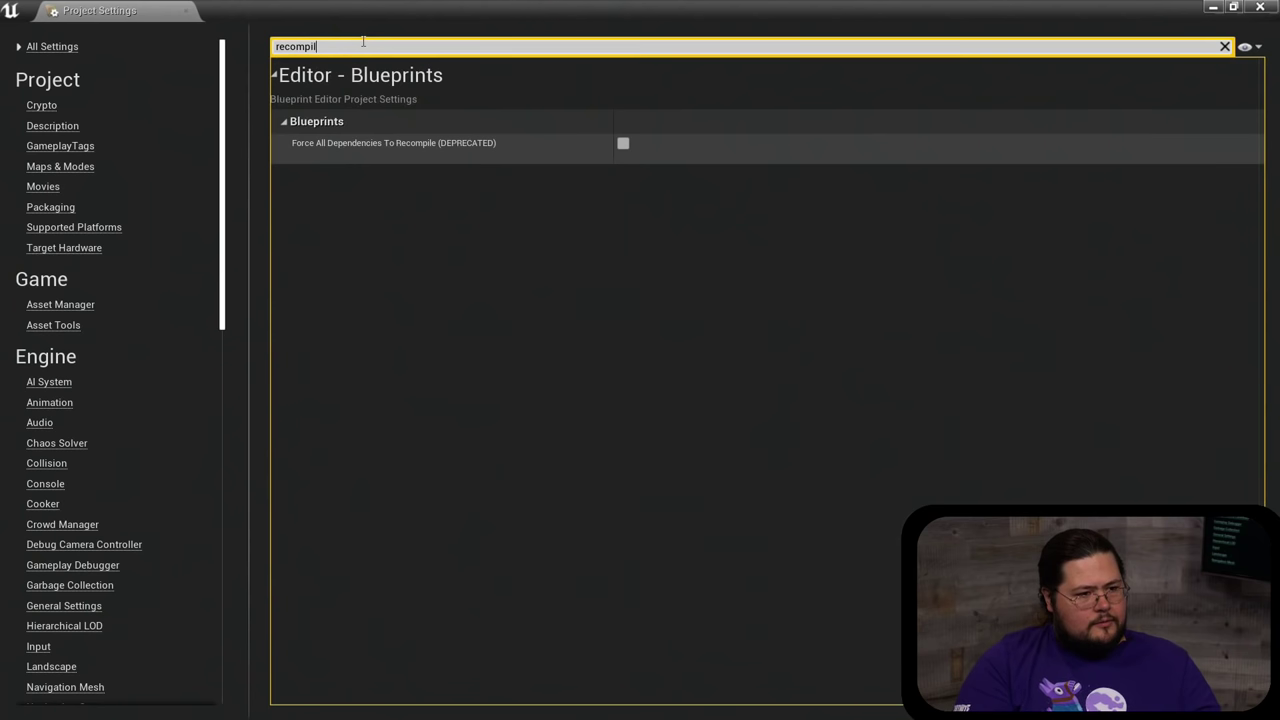
Clear the current Project Settings search and look for settings containing "during".
{"action": "key", "text": "BackSpace"}
{"action": "key", "text": "BackSpace"}
{"action": "key", "text": "BackSpace"}
{"action": "key", "text": "BackSpace"}
{"action": "key", "text": "BackSpace"}
{"action": "key", "text": "BackSpace"}
{"action": "key", "text": "BackSpace"}
{"action": "key", "text": "BackSpace"}
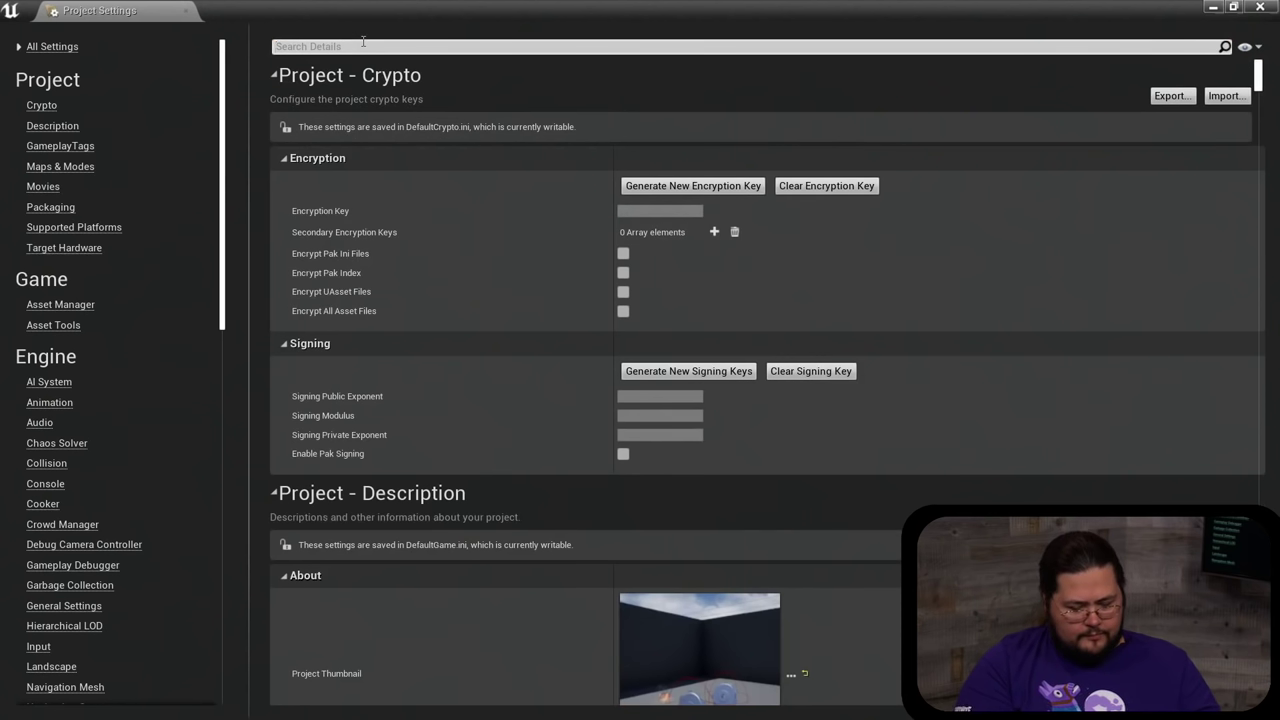
{"action": "type", "text": "during"}
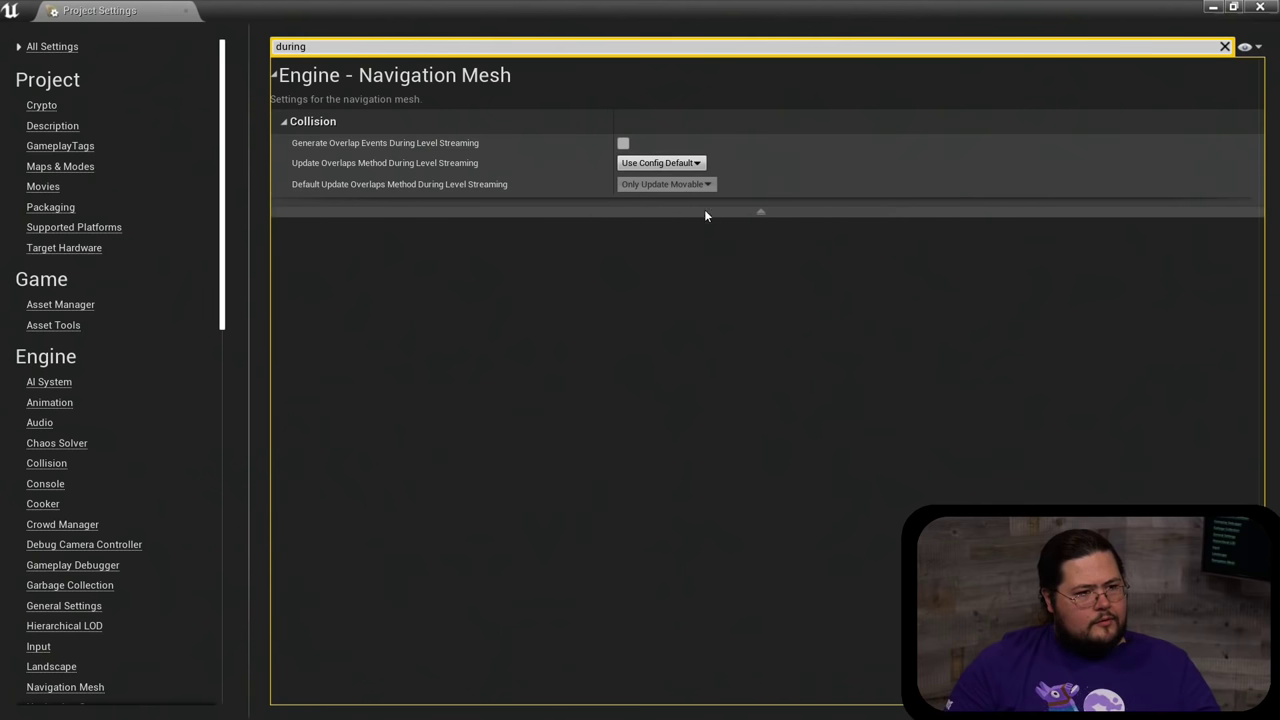
Close the Project Settings and open the JamPresentation project's Editor Preferences in a maximized window.
{"action": "left_click_drag", "start_coordinate": [140, 14], "coordinate": [403, 70]}
{"action": "left_click", "coordinate": [290, 42]}
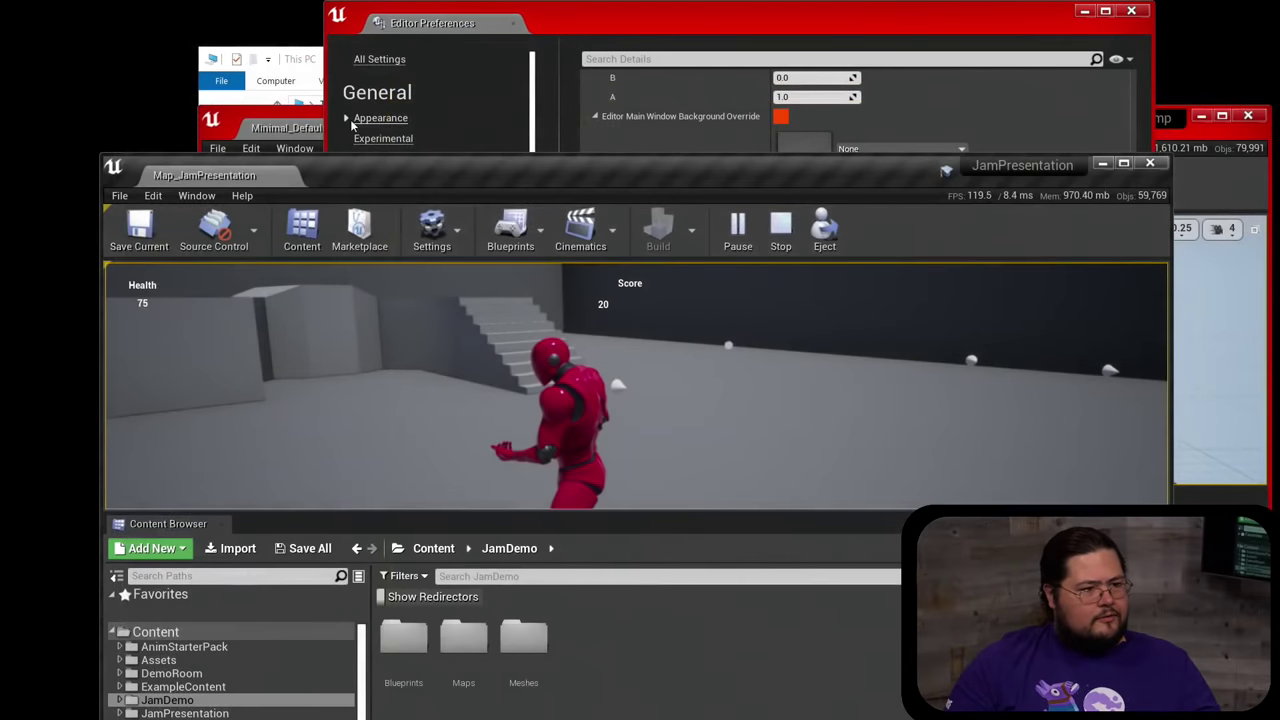
{"action": "left_click", "coordinate": [153, 195]}
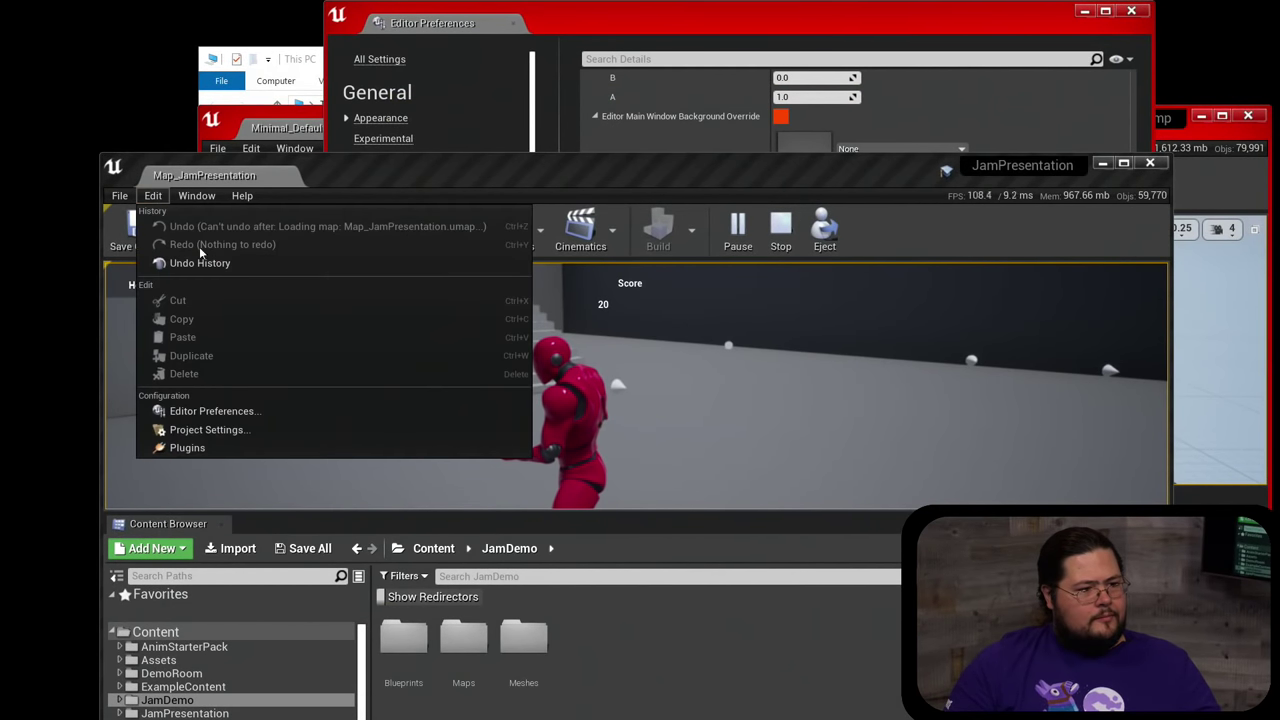
{"action": "left_click", "coordinate": [243, 412]}
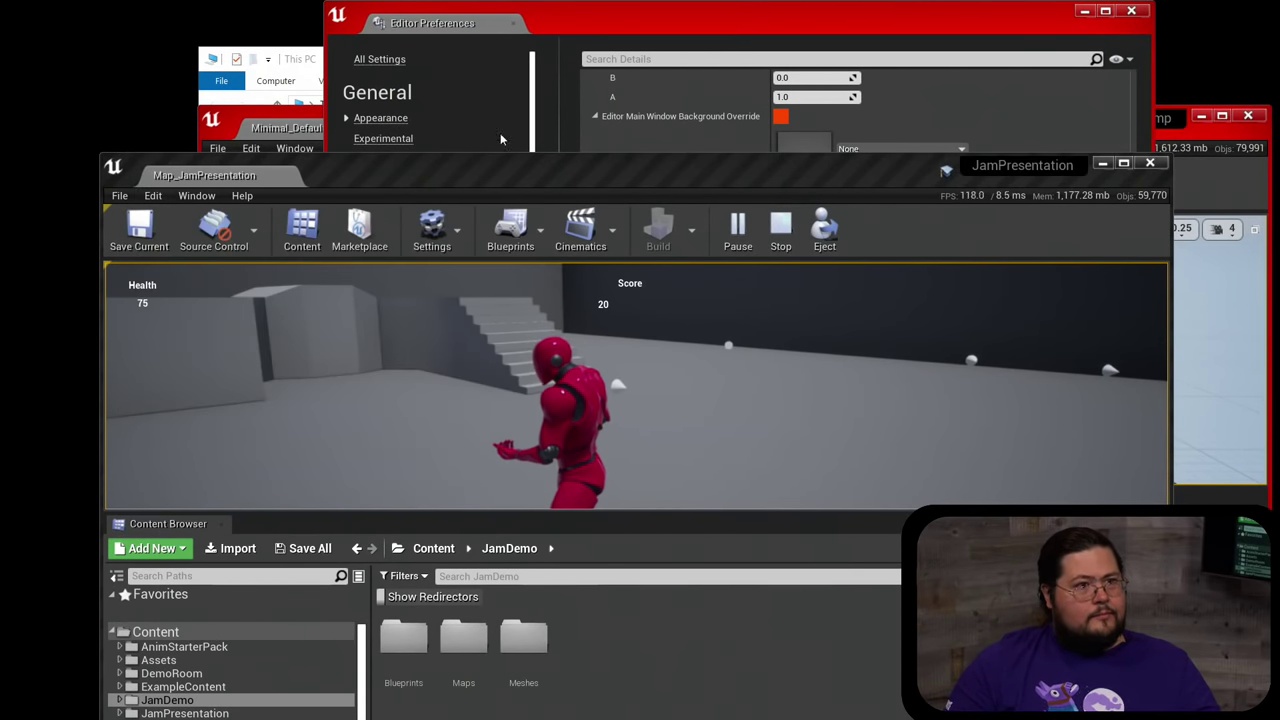
{"action": "left_click_drag", "start_coordinate": [777, 26], "coordinate": [649, 97]}
{"action": "double_click", "coordinate": [649, 97]}
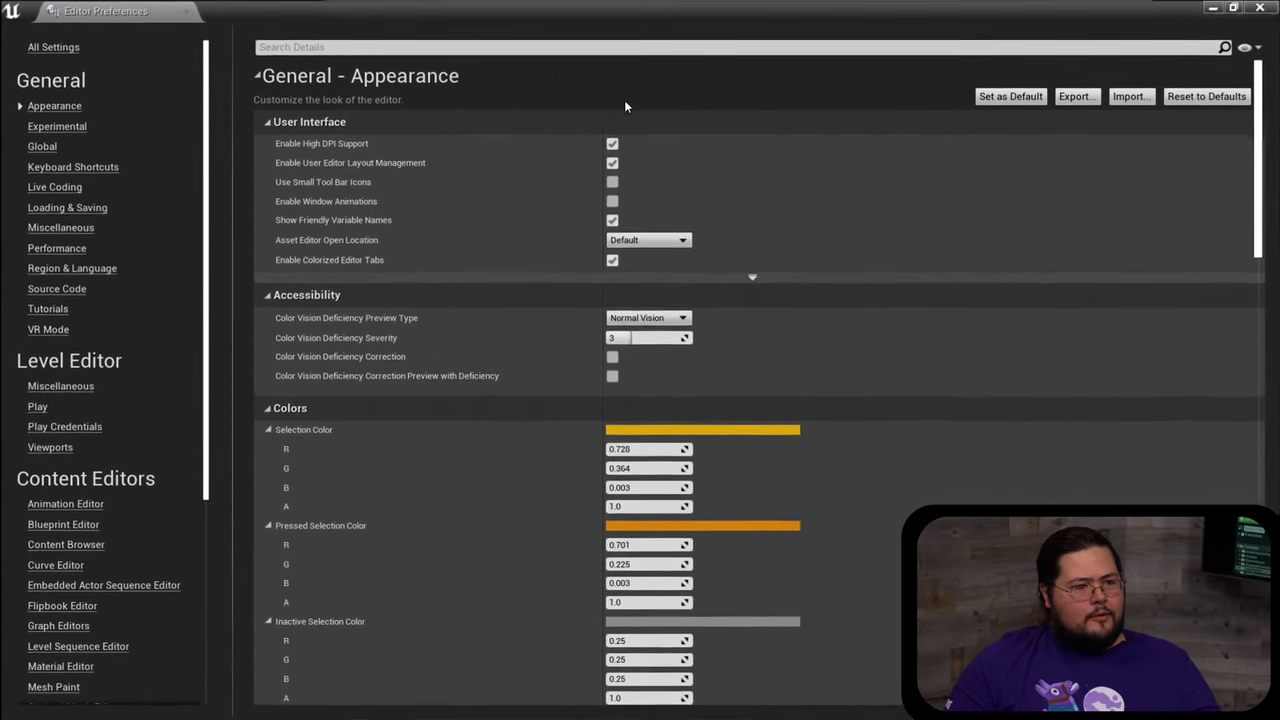
Search the Editor Preferences for "during" and examine the base classes allowed to recompile during Play in Editor.
{"action": "left_click", "coordinate": [522, 46]}
{"action": "type", "text": "during"}
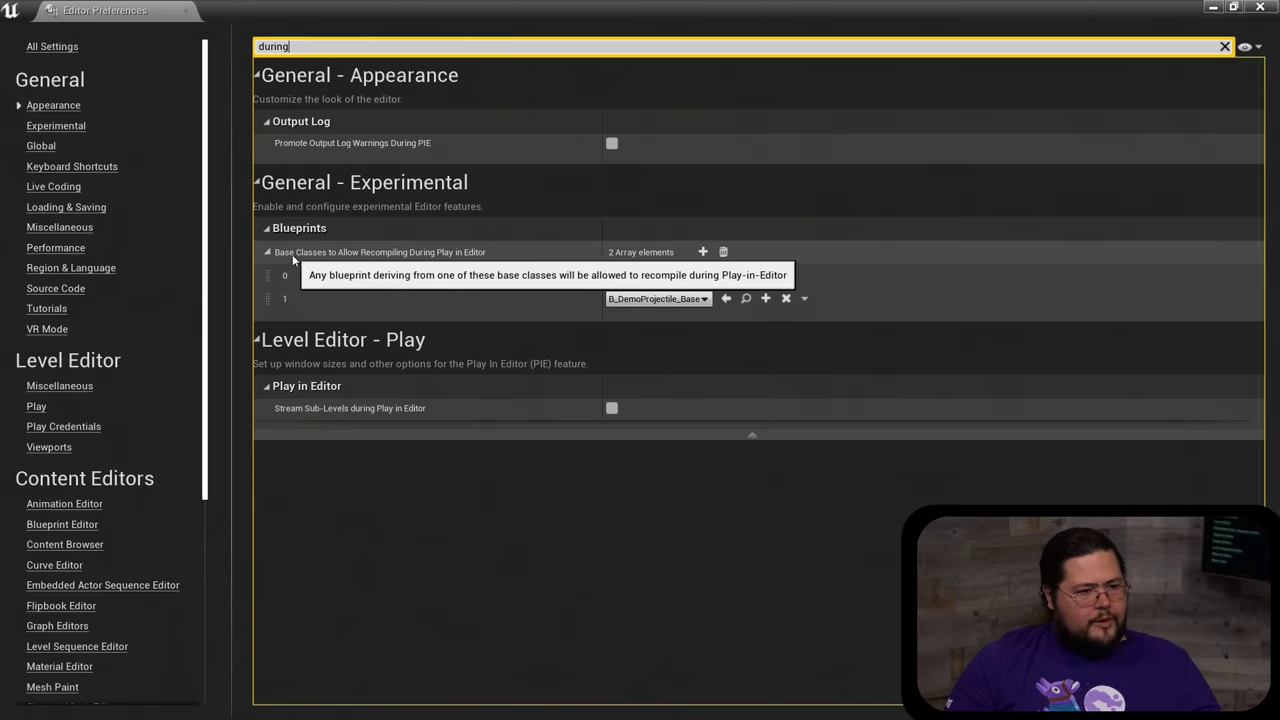
{"action": "mouse_move", "coordinate": [393, 256]}
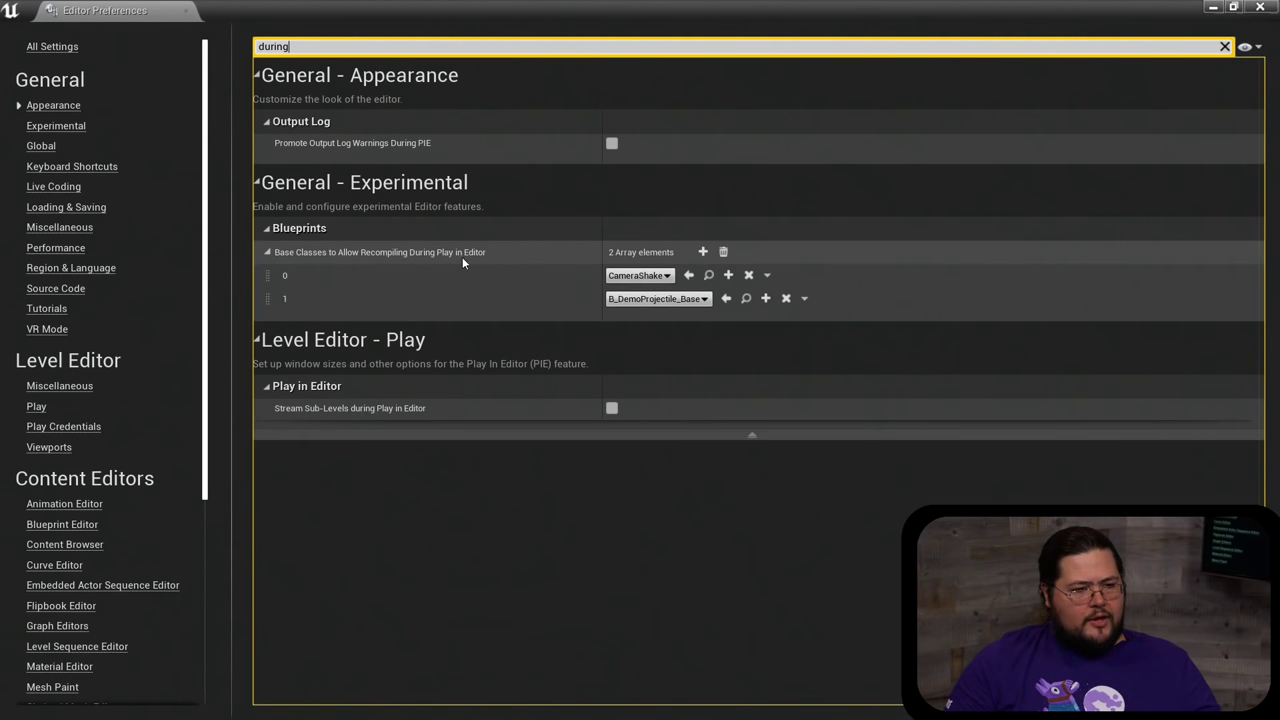